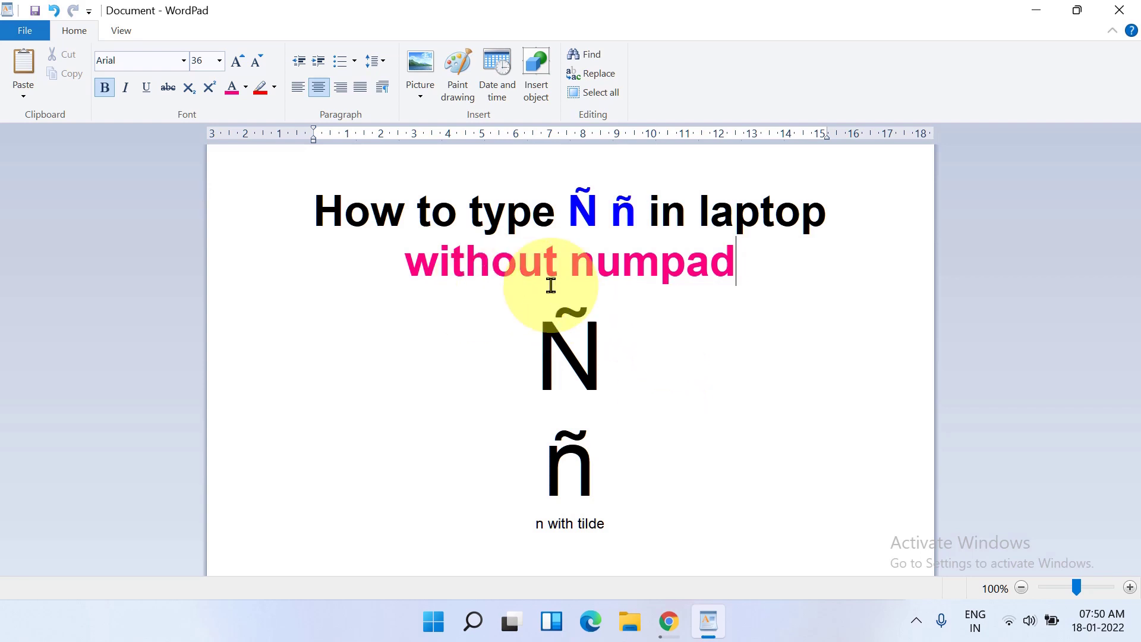
# - Delete the large Ñ and ñ characters below the title, then open Windows search
pyautogui.doubleClick(505, 479)
pyautogui.click(639, 503)
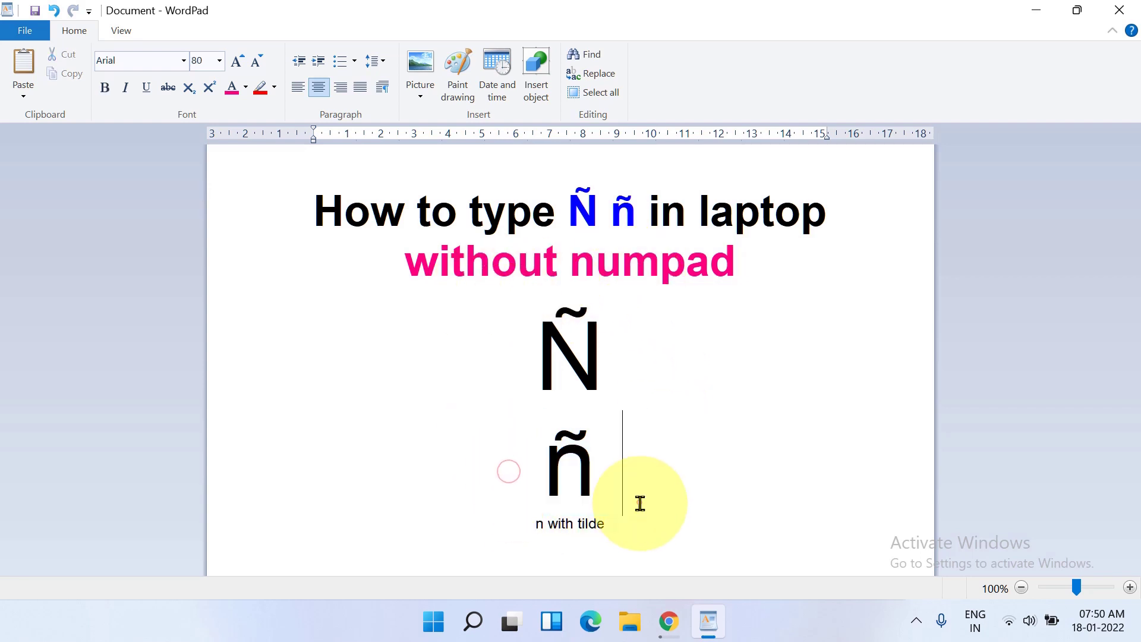
pyautogui.moveTo(624, 476); pyautogui.dragTo(553, 400)
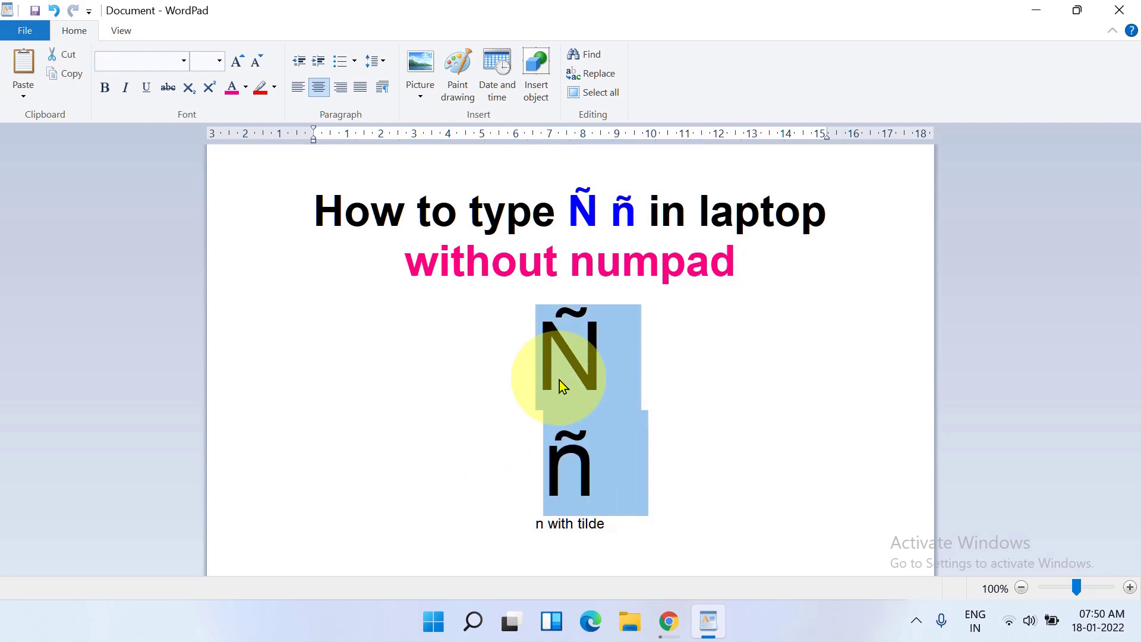
pyautogui.press('Delete')
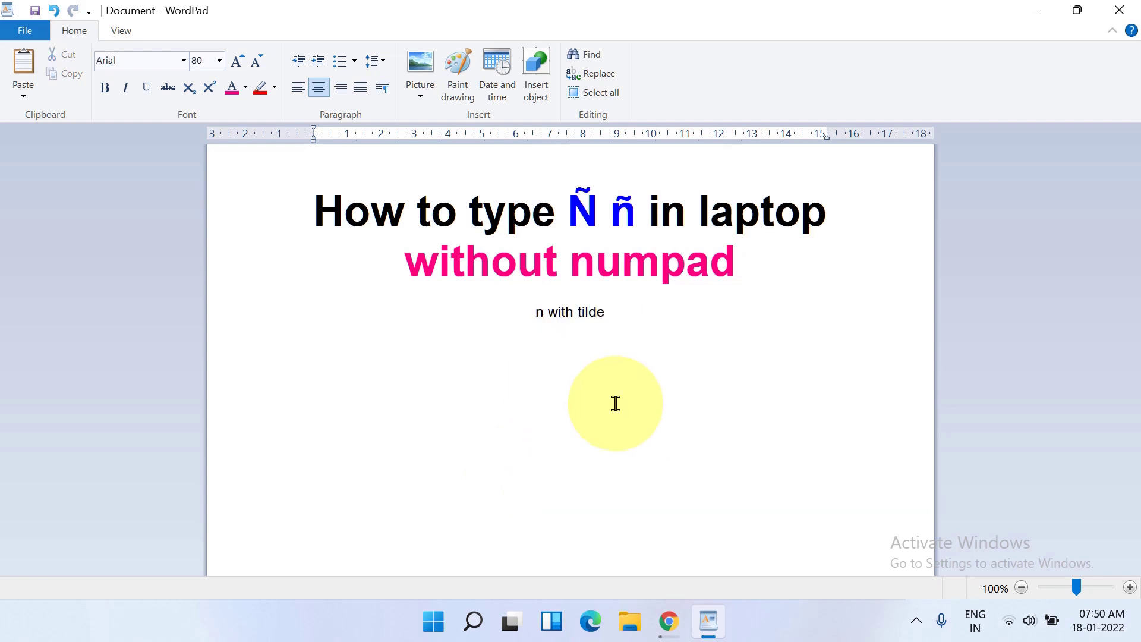
pyautogui.click(432, 624)
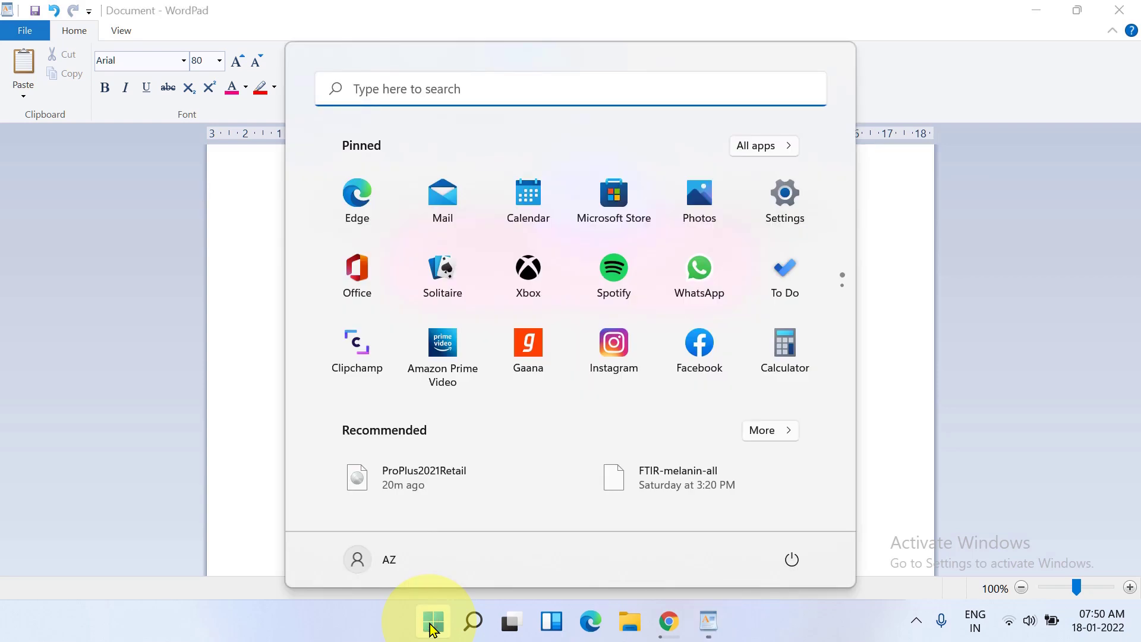
pyautogui.write('character')
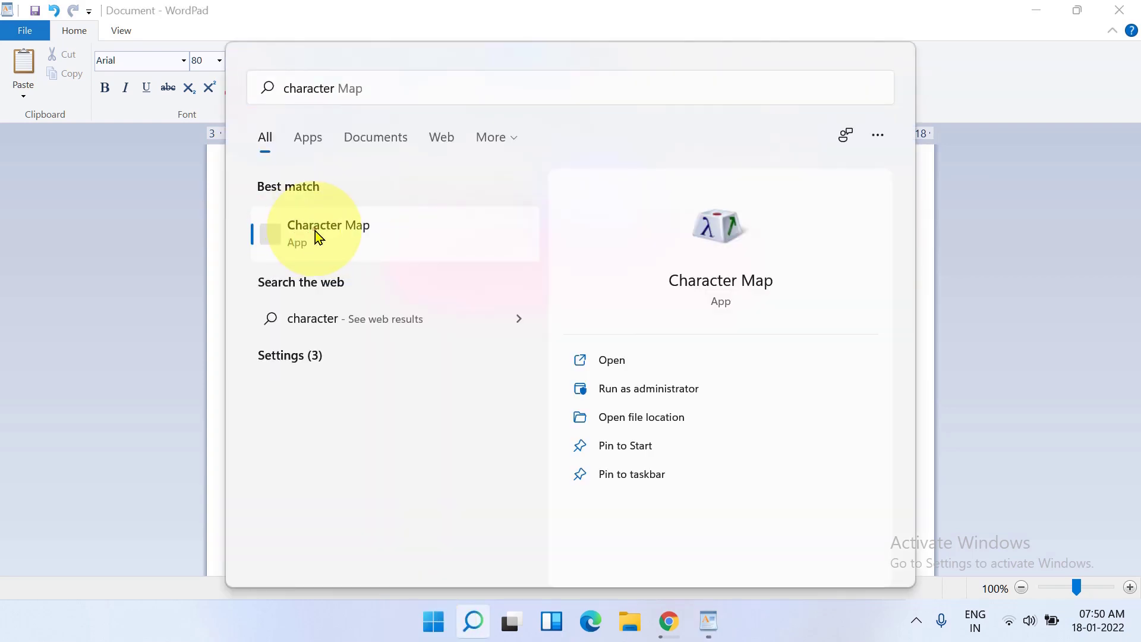
# - Launch Character Map, enable Advanced view, and search for 'n with tilde'
pyautogui.click(317, 236)
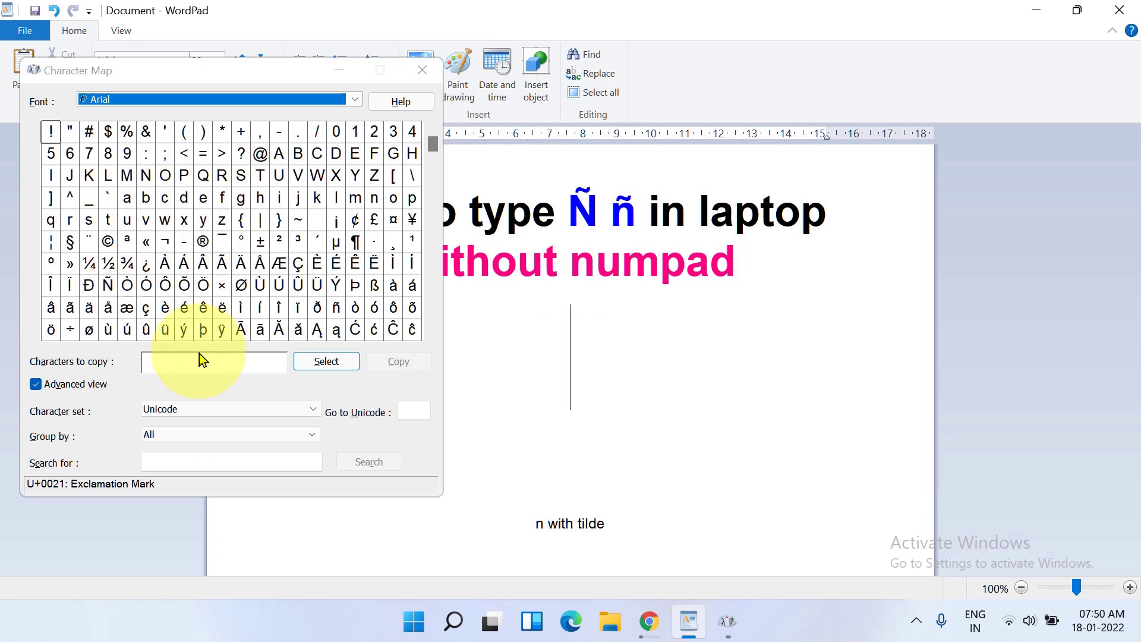
pyautogui.click(36, 383)
pyautogui.moveTo(229, 131)
pyautogui.mouseDown()
pyautogui.moveTo(692, 146)
pyautogui.moveTo(776, 126)
pyautogui.mouseUp()
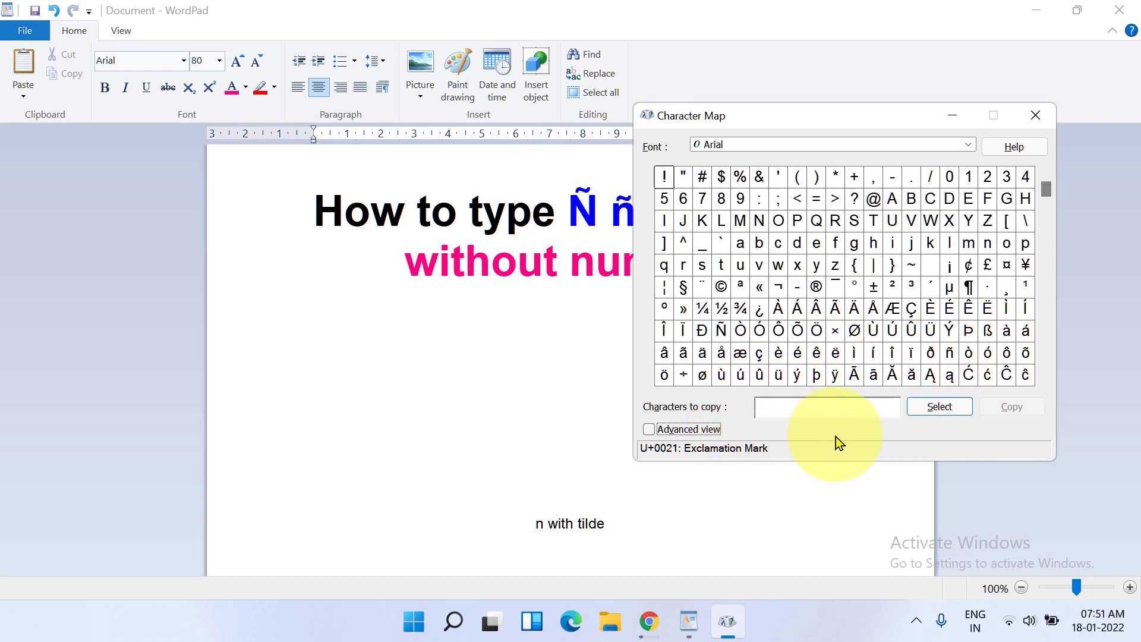
pyautogui.click(653, 429)
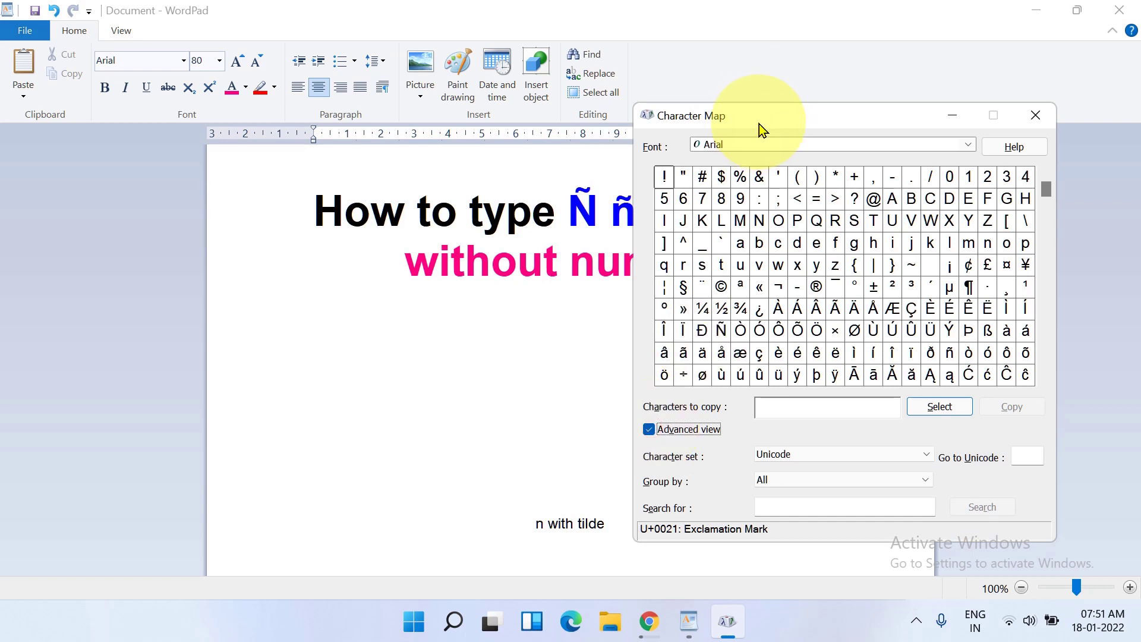
pyautogui.moveTo(758, 120); pyautogui.dragTo(752, 83)
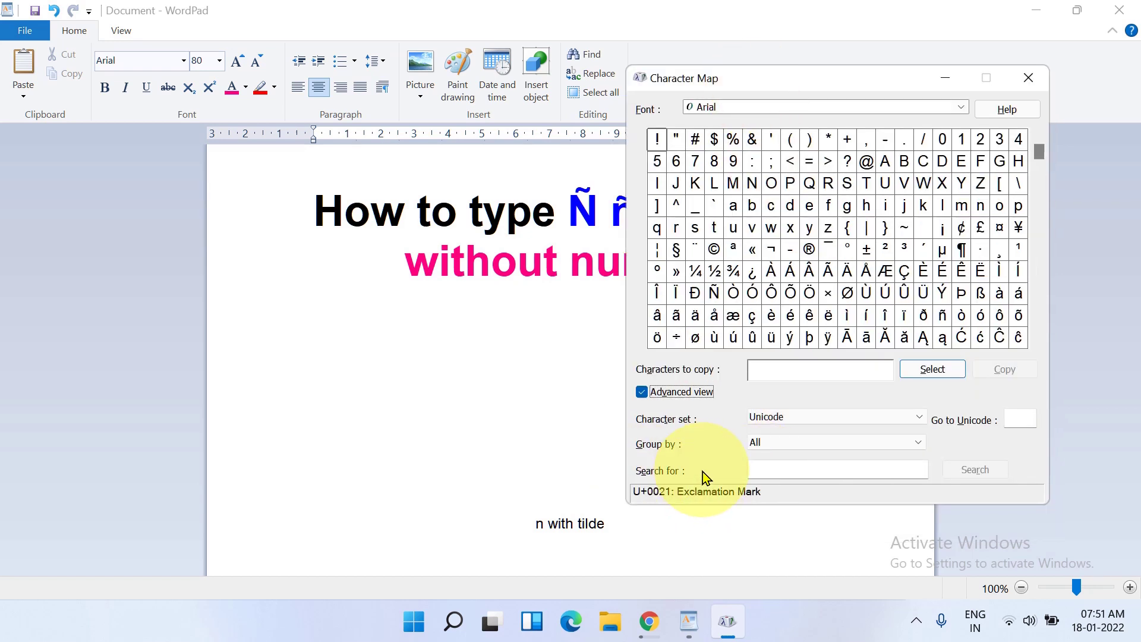
pyautogui.click(791, 470)
pyautogui.write('n with tilde')
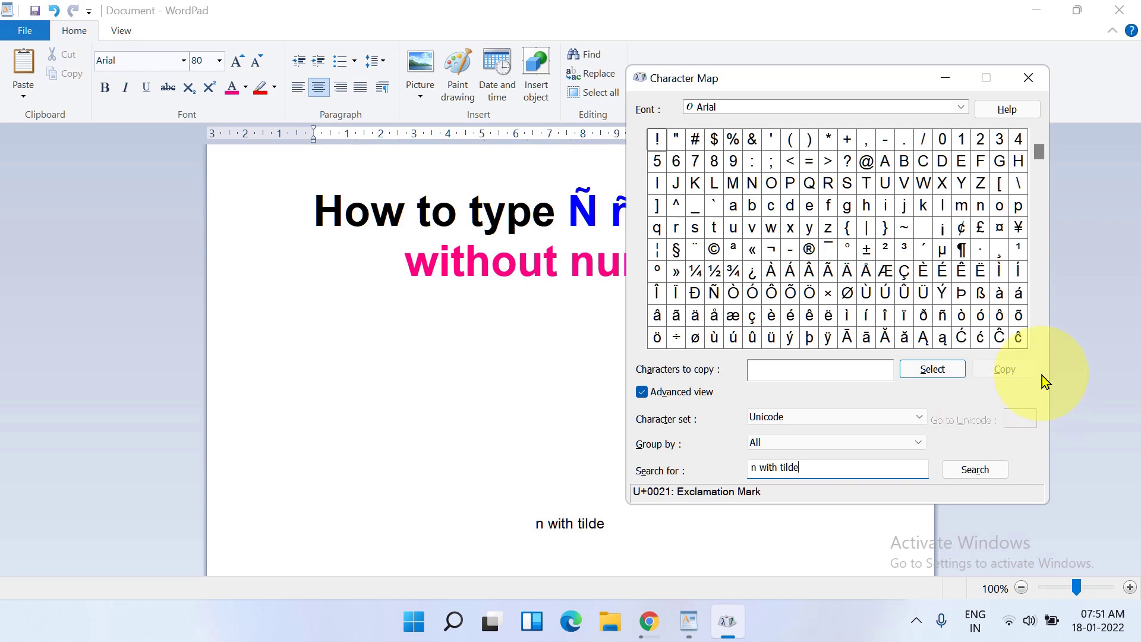
pyautogui.click(975, 470)
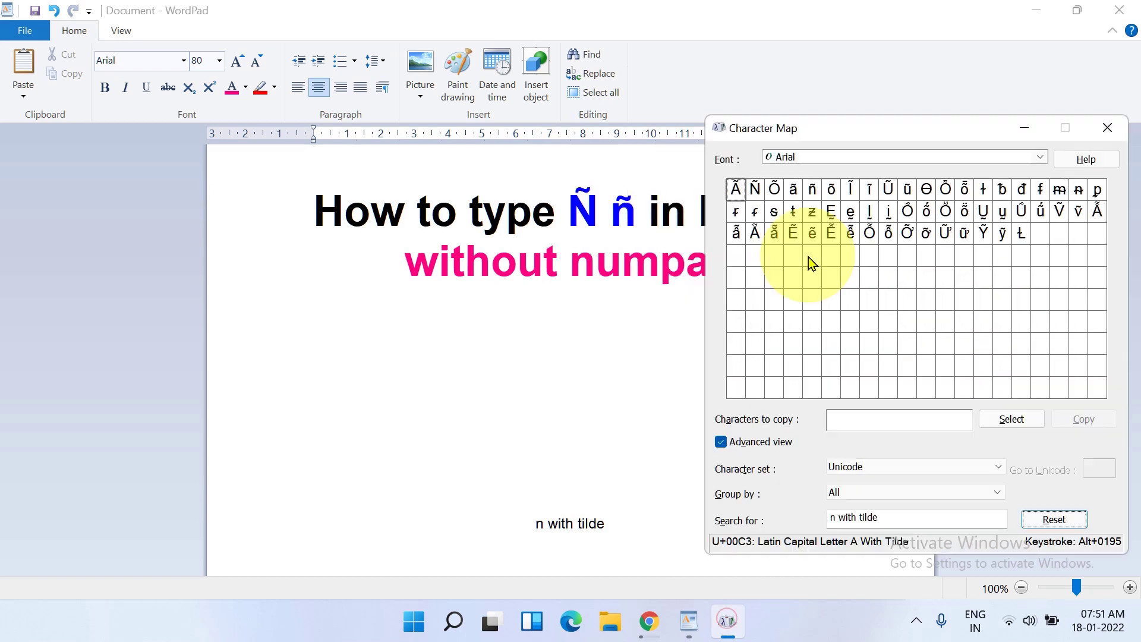
# - Copy capital Ñ from Character Map and paste it below the WordPad title
pyautogui.click(755, 191)
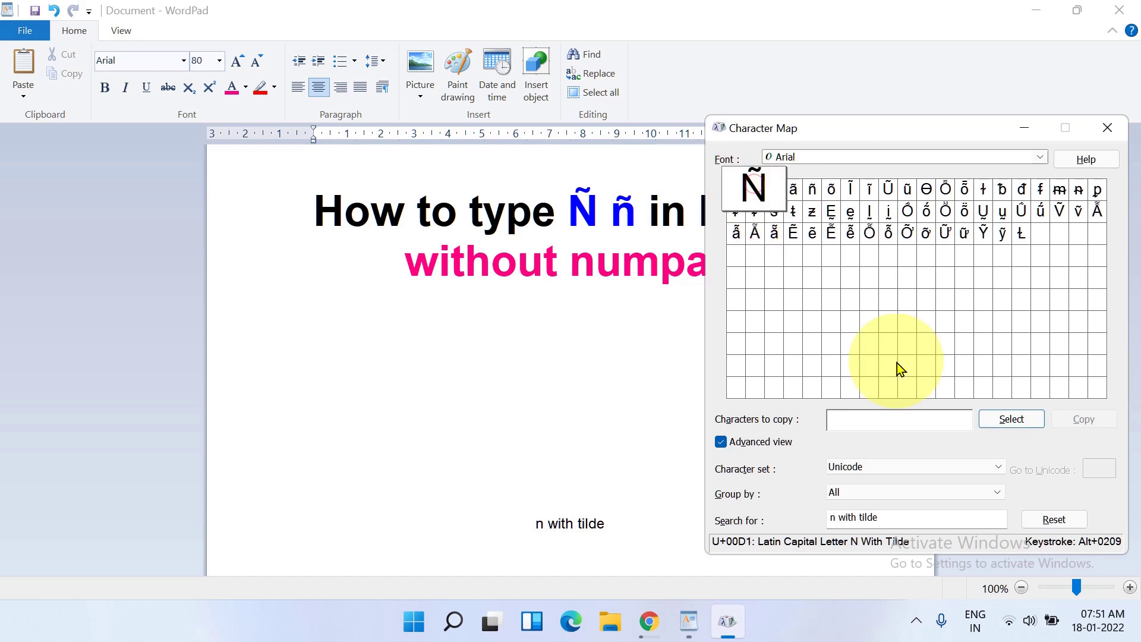
pyautogui.click(1007, 424)
pyautogui.click(1093, 420)
pyautogui.click(589, 339)
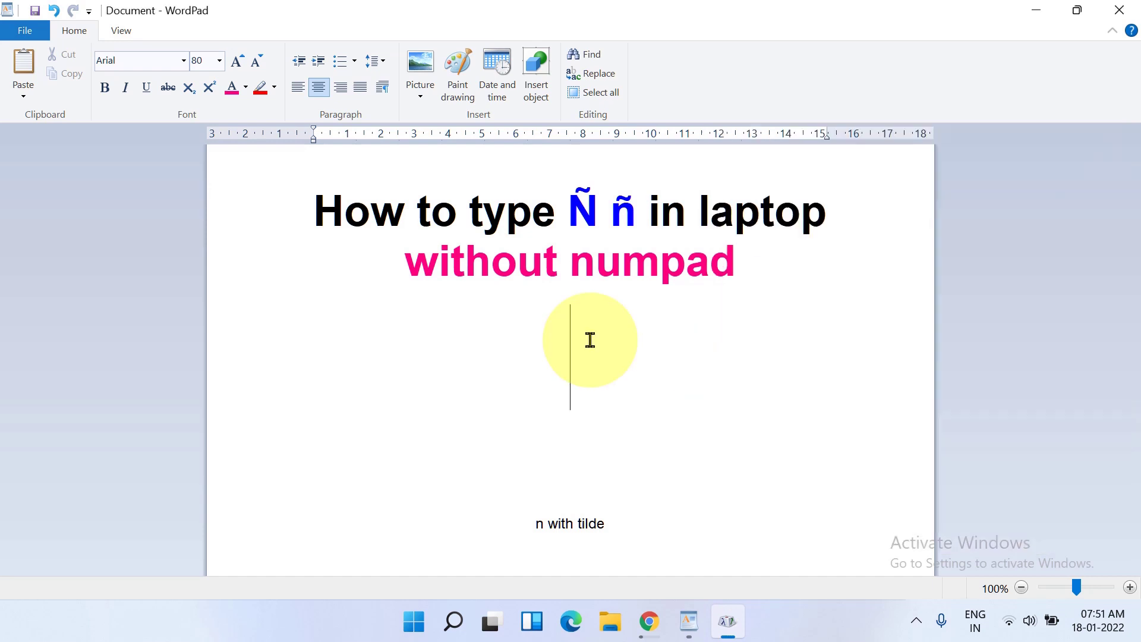
pyautogui.rightClick(589, 340)
pyautogui.click(628, 390)
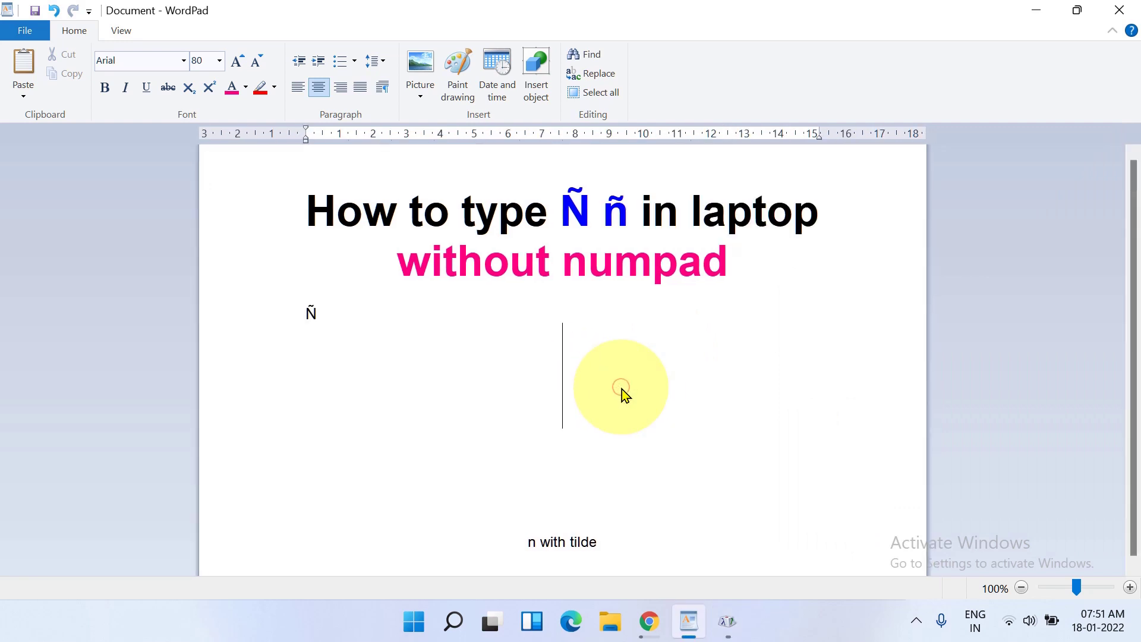
pyautogui.moveTo(303, 314); pyautogui.dragTo(333, 312)
# - Add small ñ, copy Ññ, paste it on a new line, and select the pasted lines
pyautogui.click(731, 615)
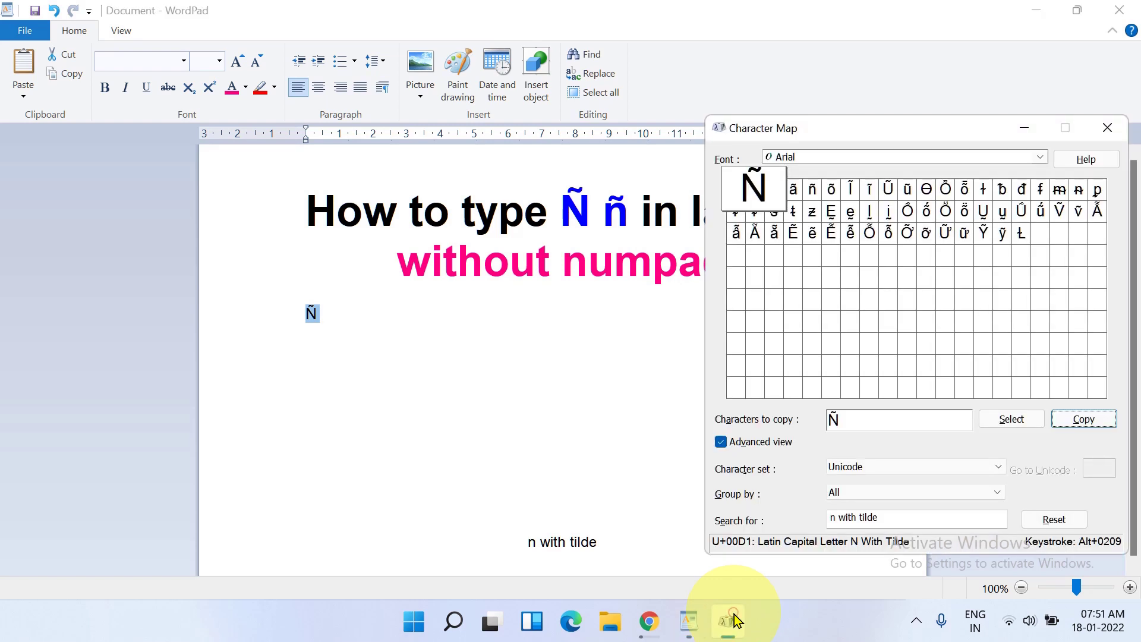
pyautogui.click(809, 199)
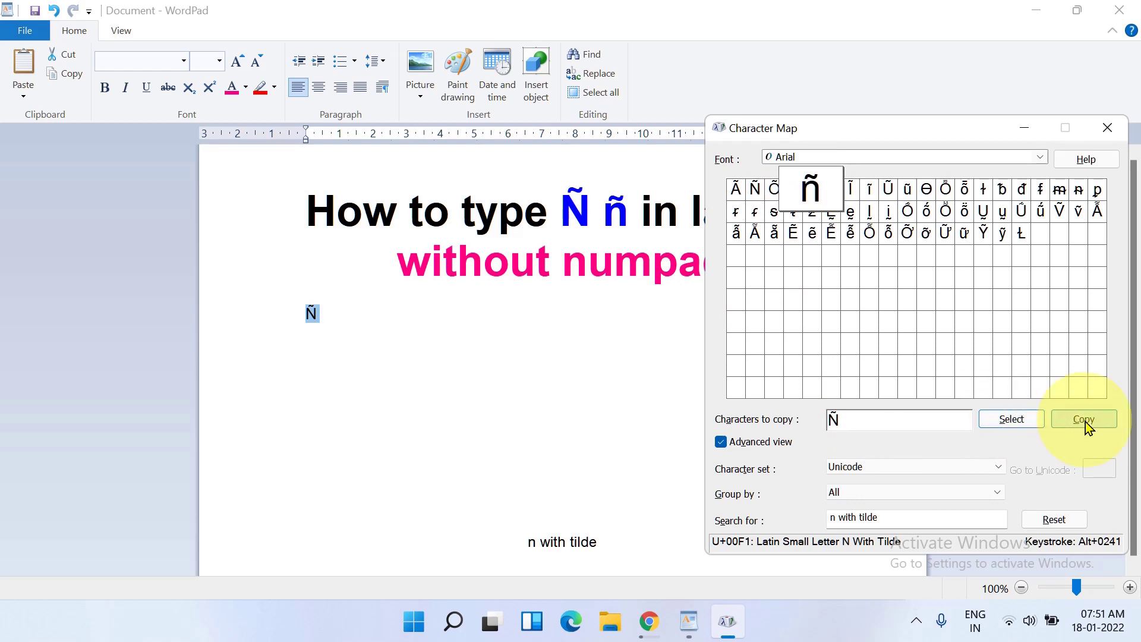
pyautogui.click(1028, 423)
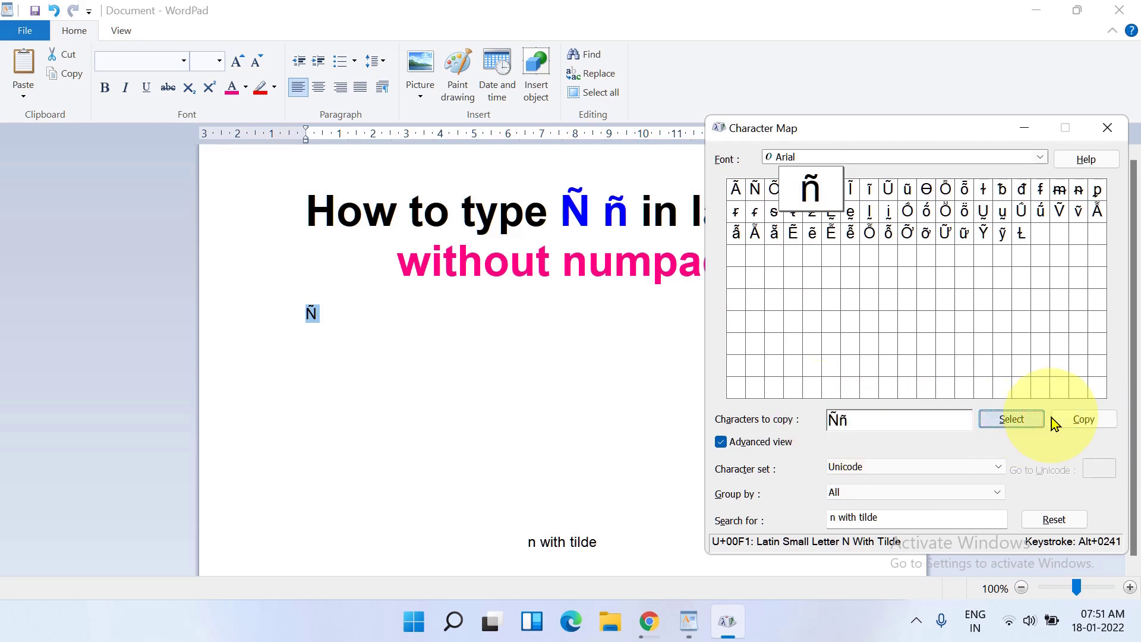
pyautogui.click(1074, 419)
pyautogui.click(520, 341)
pyautogui.rightClick(585, 368)
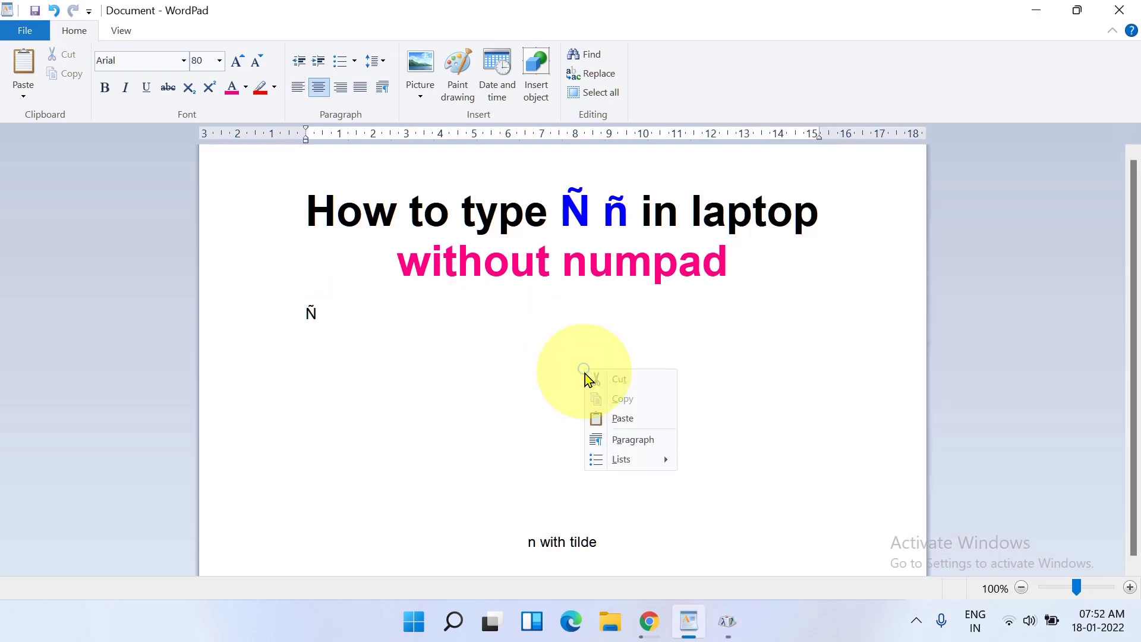
pyautogui.click(625, 417)
pyautogui.hotkey('shift', 'Up')
pyautogui.hotkey('shift', 'Up')
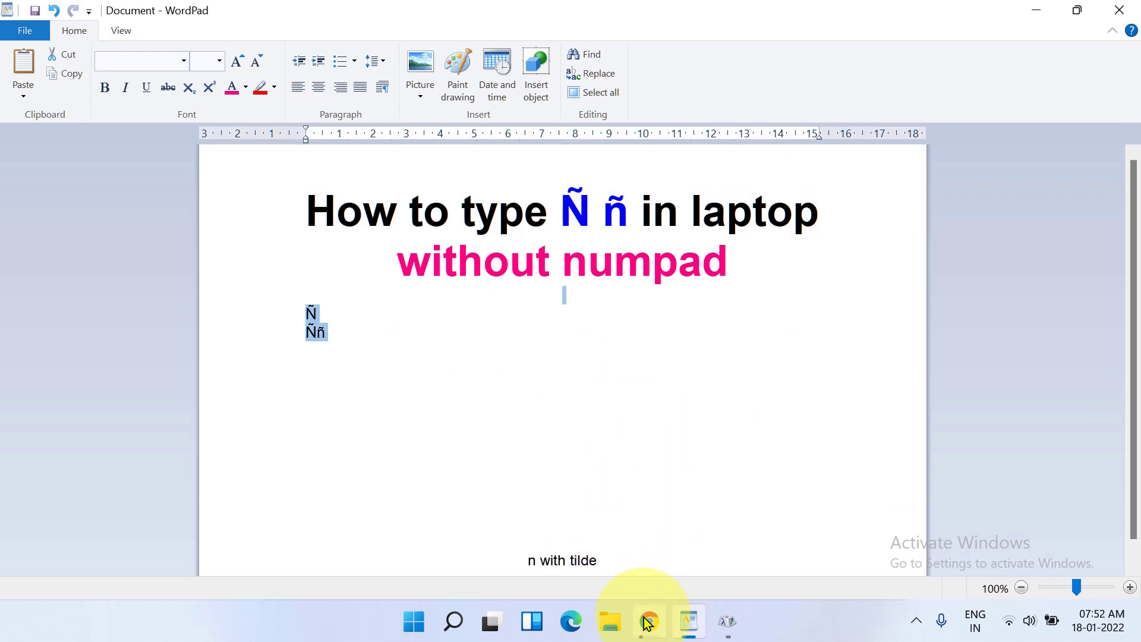
# - Switch to the Chrome tab showing Google results for 'enye'
pyautogui.click(648, 621)
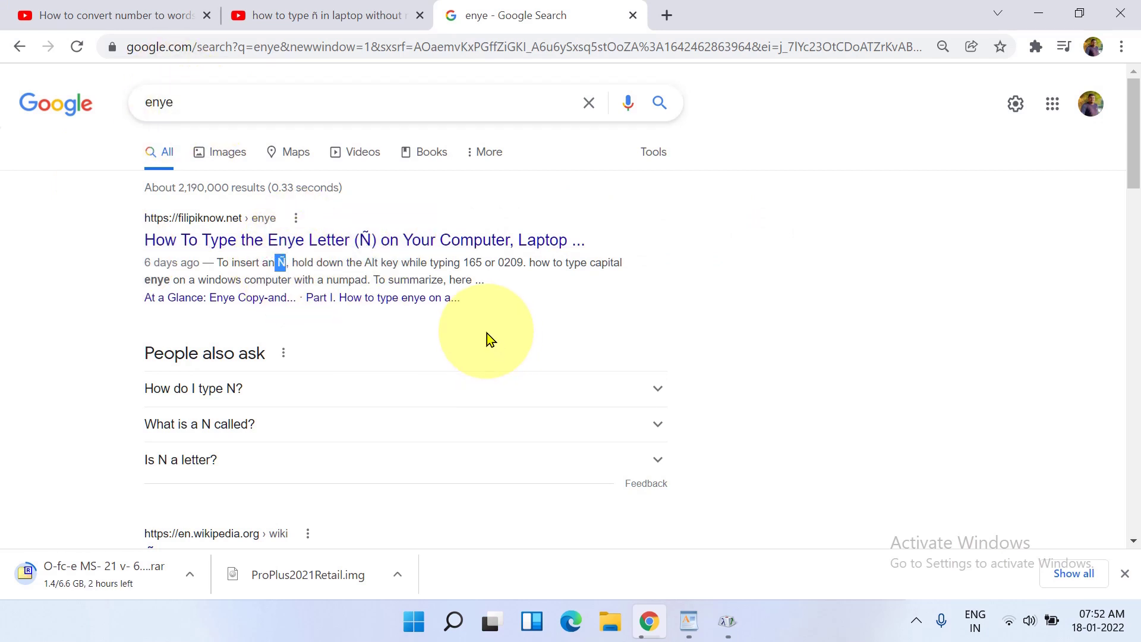
# - Copy the Ñ from the Google search snippet and return to WordPad
pyautogui.rightClick(279, 265)
pyautogui.click(296, 283)
pyautogui.click(688, 622)
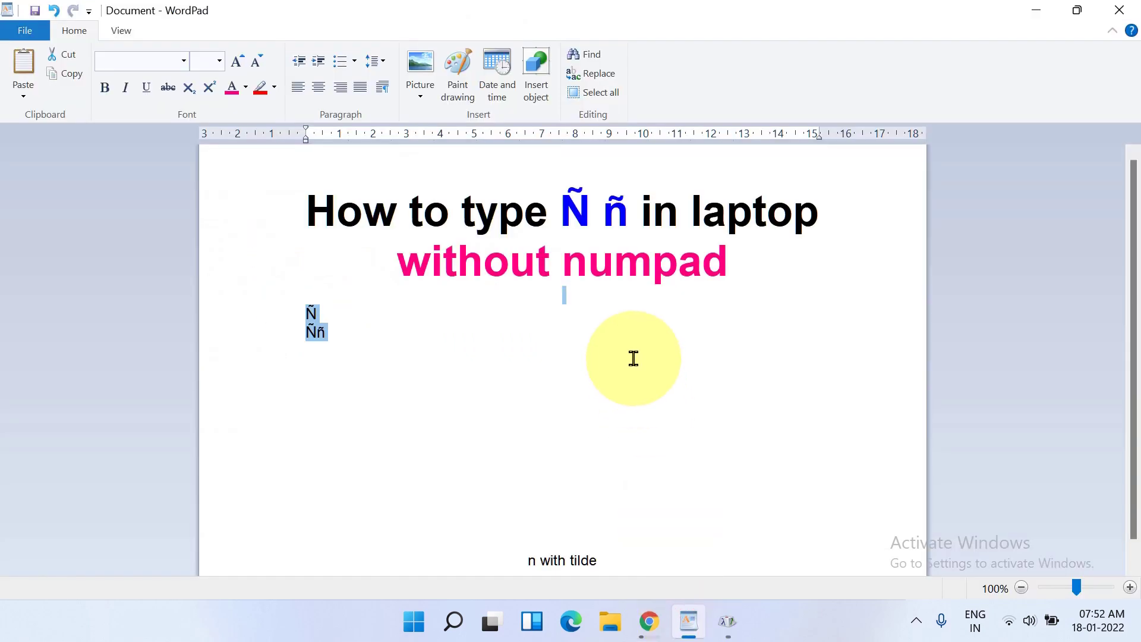
pyautogui.write('Ñ')
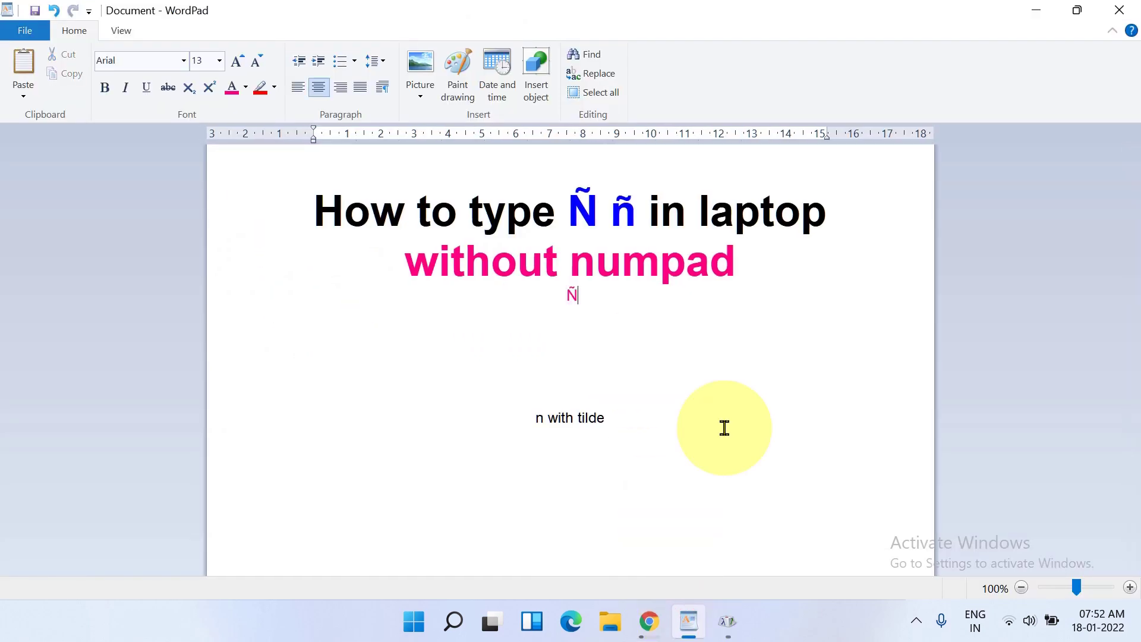